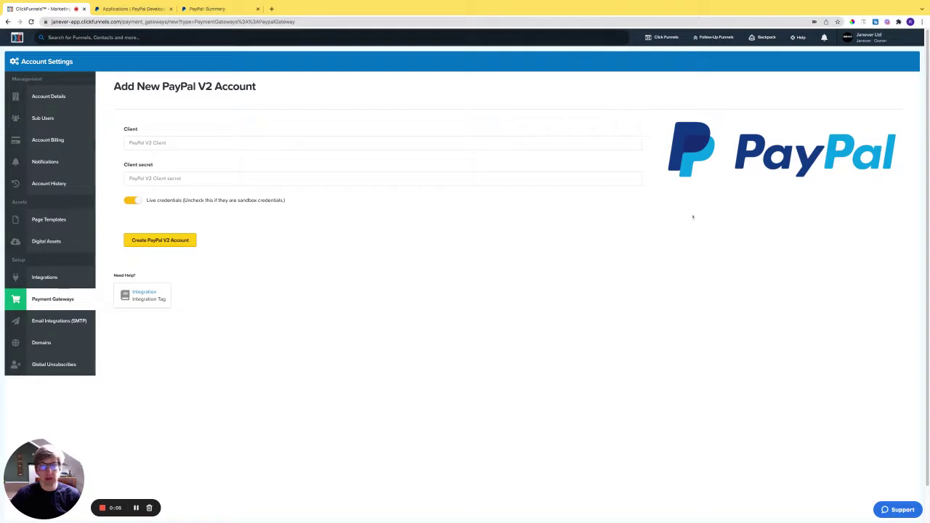
# From the account settings' payment gateways, start adding a new PayPal V2 gateway.
pyautogui.click(872, 37)
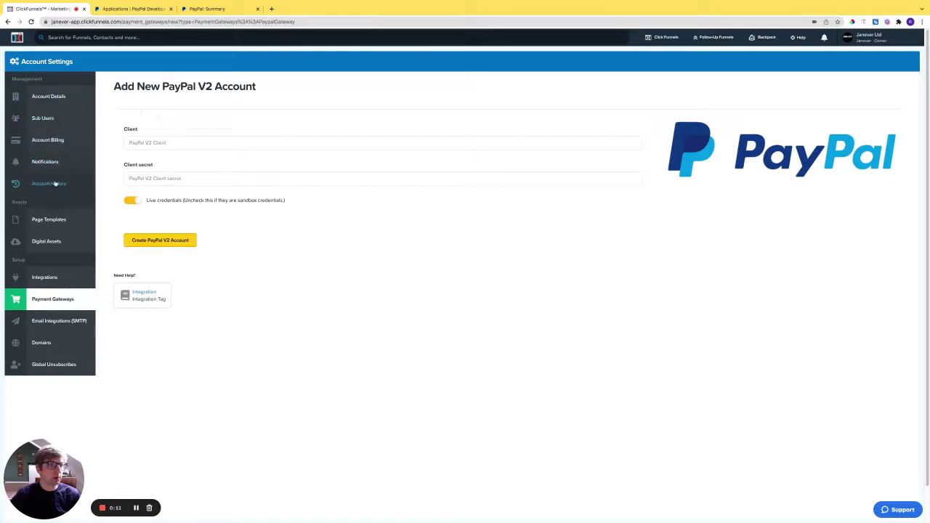
pyautogui.click(48, 300)
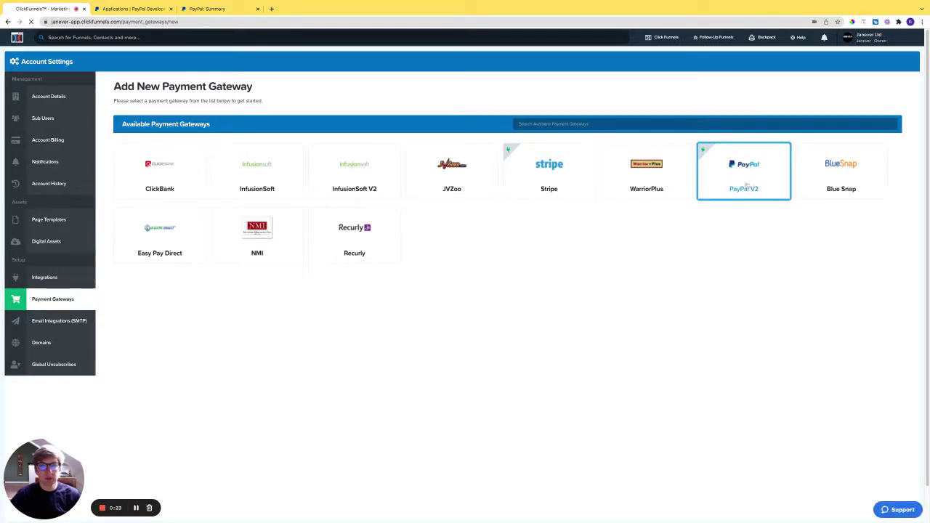
pyautogui.click(747, 187)
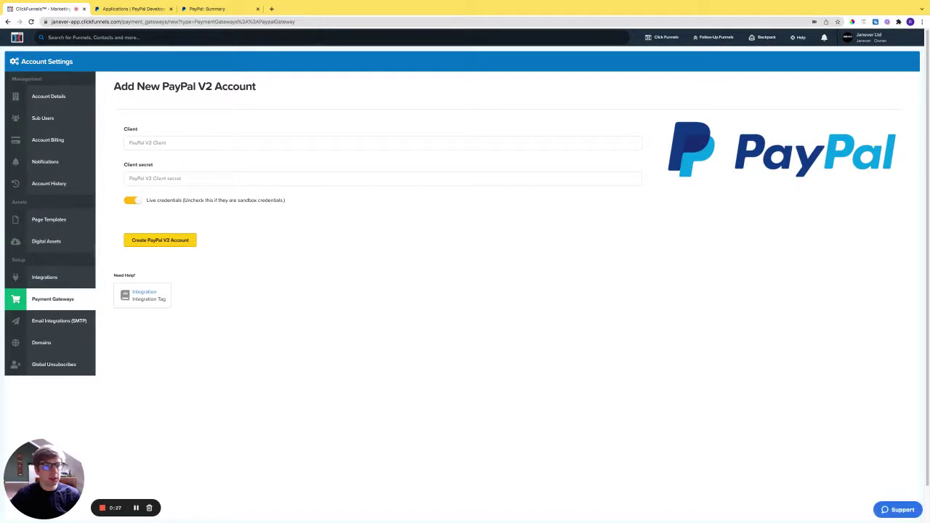
# Highlight the live credentials note on the PayPal V2 form.
pyautogui.moveTo(146, 200); pyautogui.dragTo(297, 201)
pyautogui.click(303, 203)
pyautogui.click(298, 202)
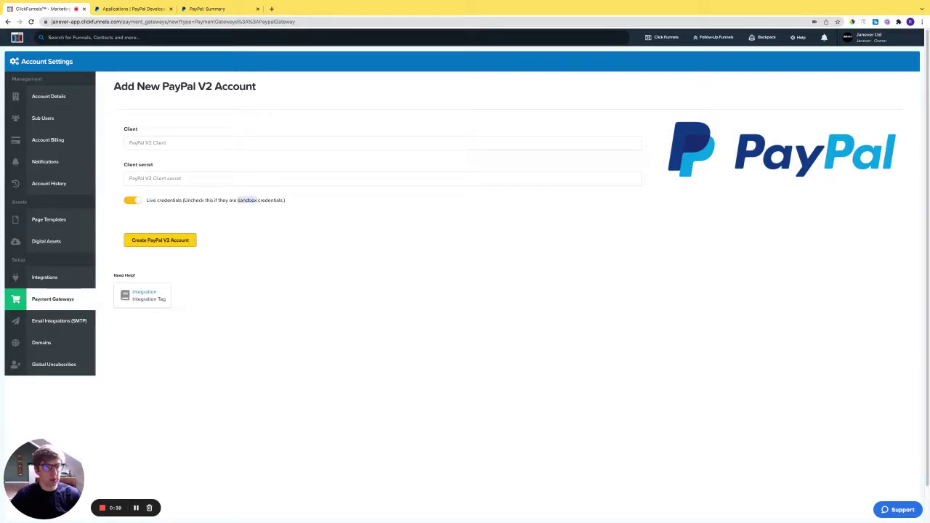
pyautogui.tripleClick(247, 200)
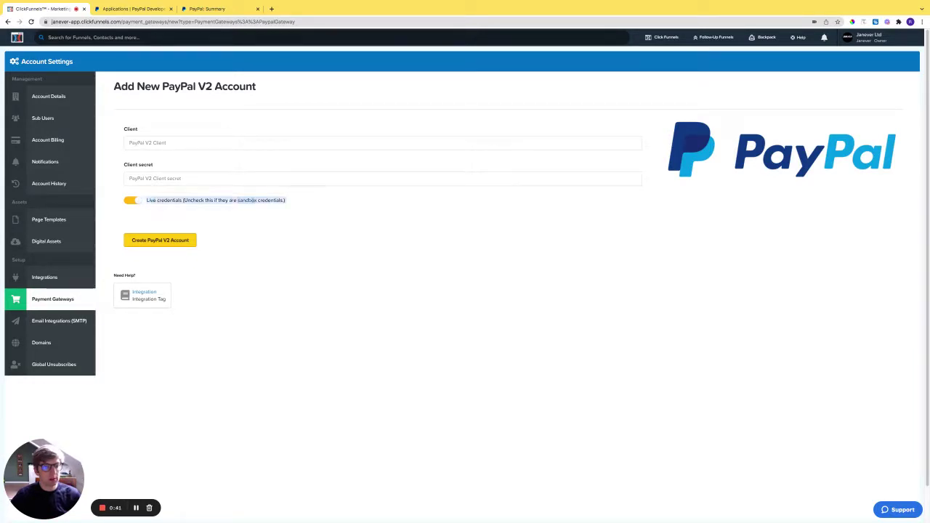
pyautogui.click(247, 200)
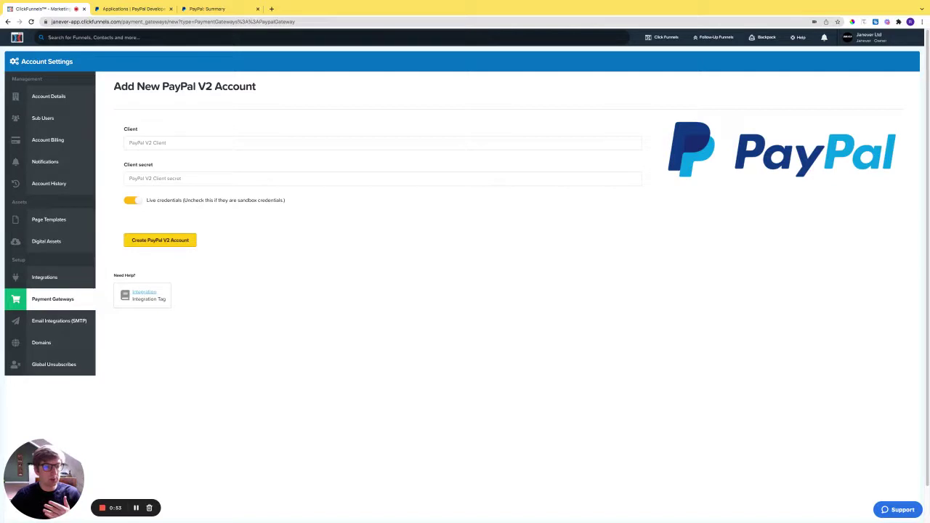
# Search the Help Center for 'paypal int' and open the PayPal API Integration article.
pyautogui.click(144, 293)
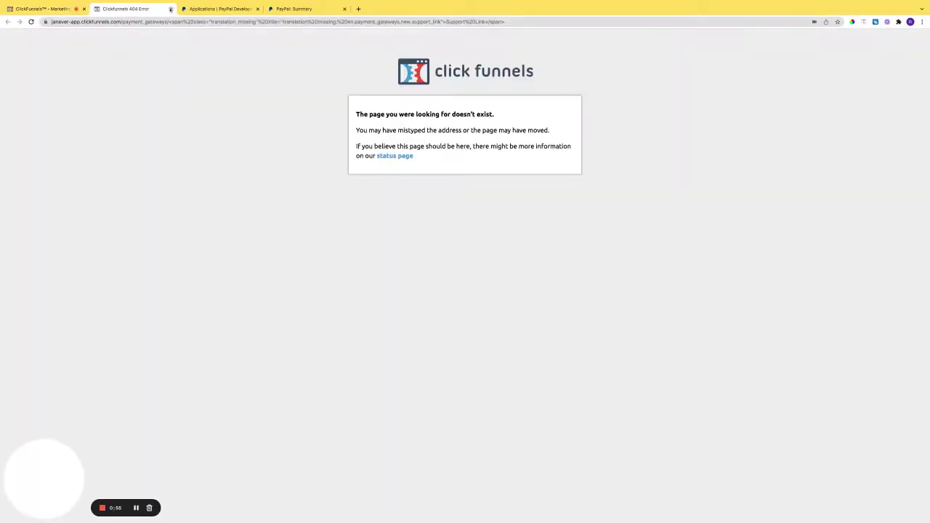
pyautogui.hotkey('ctrl', 'w')
pyautogui.click(800, 37)
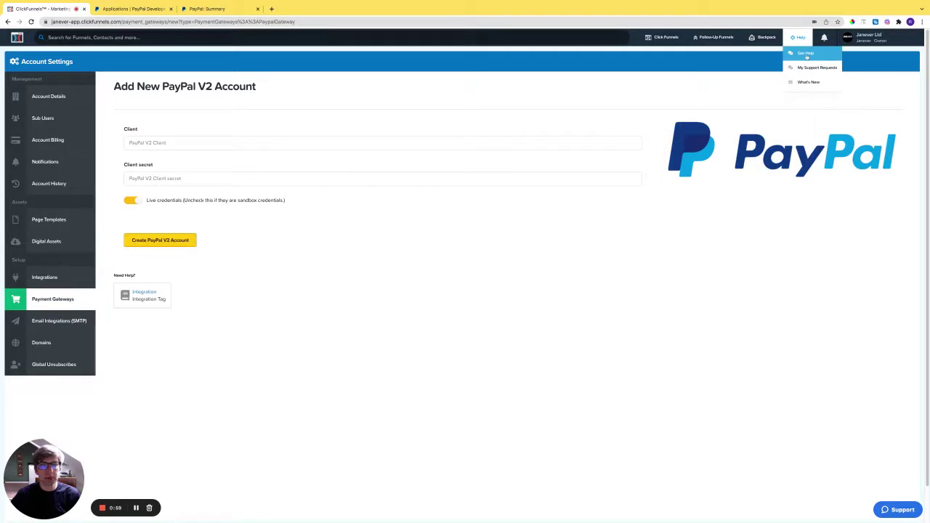
pyautogui.click(807, 53)
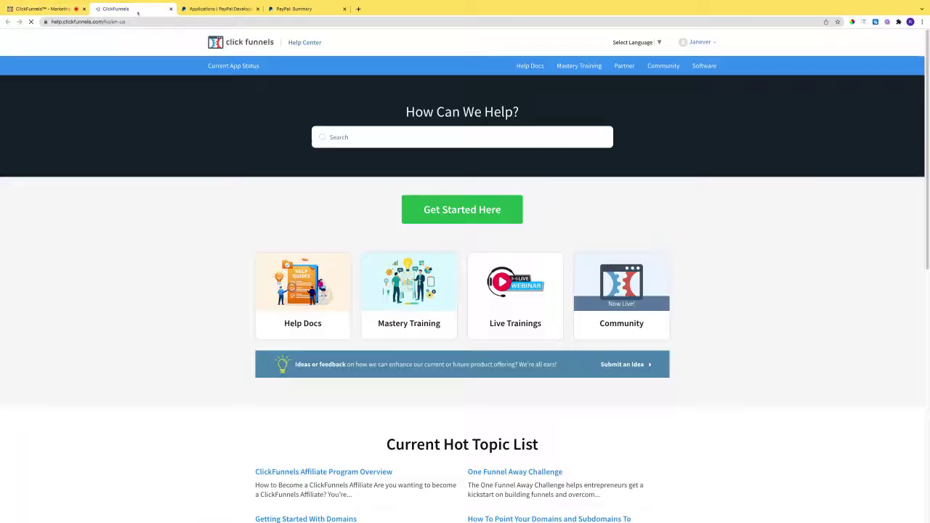
pyautogui.click(439, 134)
pyautogui.write('paypal int')
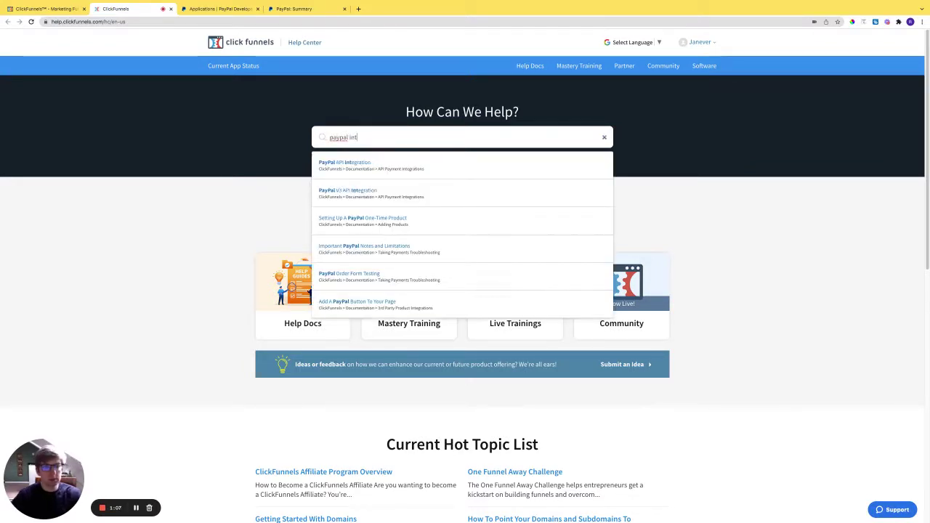
pyautogui.click(348, 163)
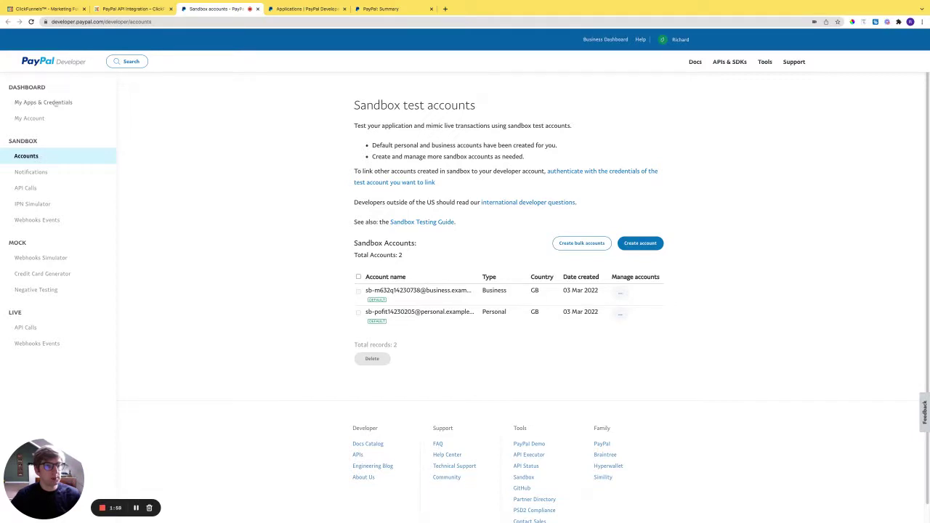
# In My Apps & Credentials, check the Live apps, then start a new Sandbox REST API app.
pyautogui.click(54, 103)
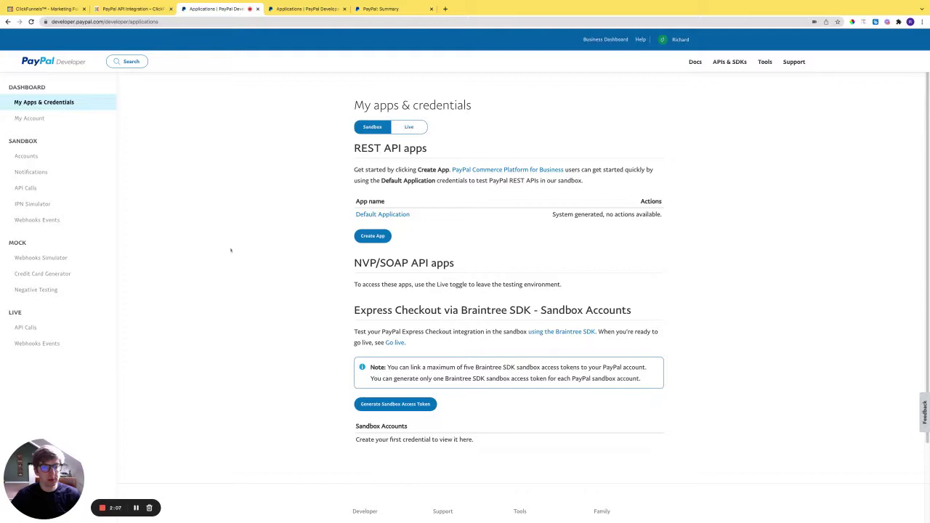
pyautogui.click(374, 237)
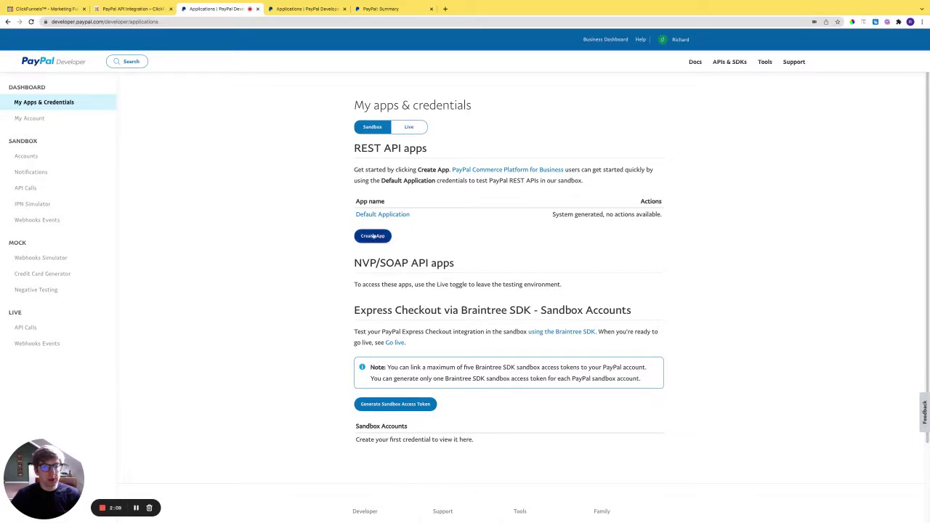
pyautogui.click(407, 128)
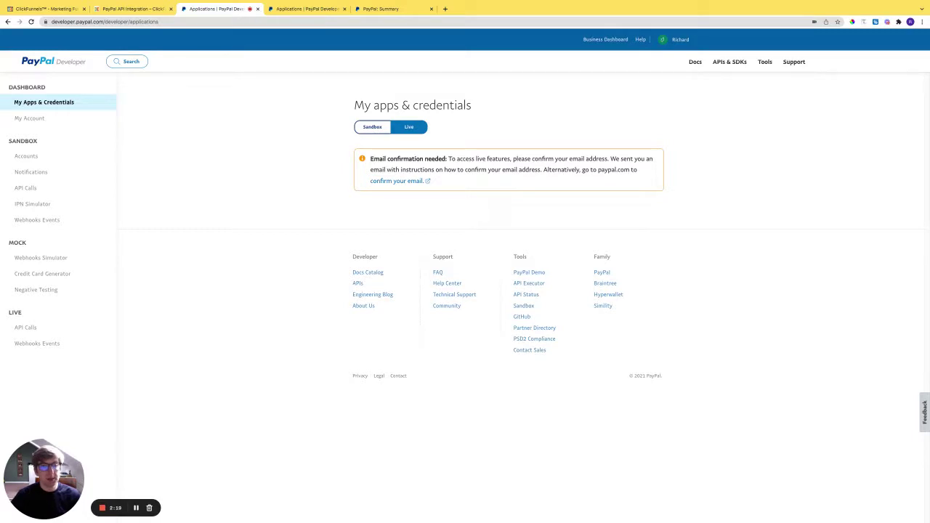
pyautogui.click(372, 127)
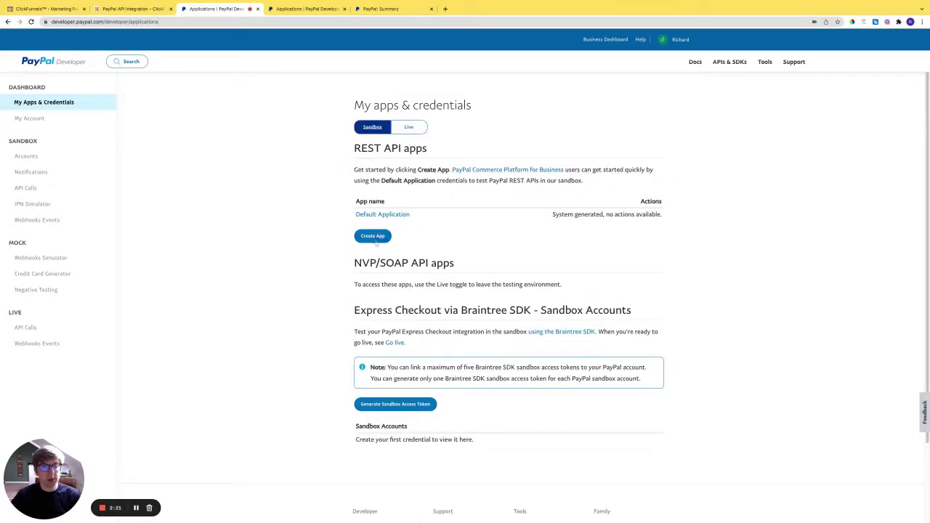
pyautogui.click(373, 236)
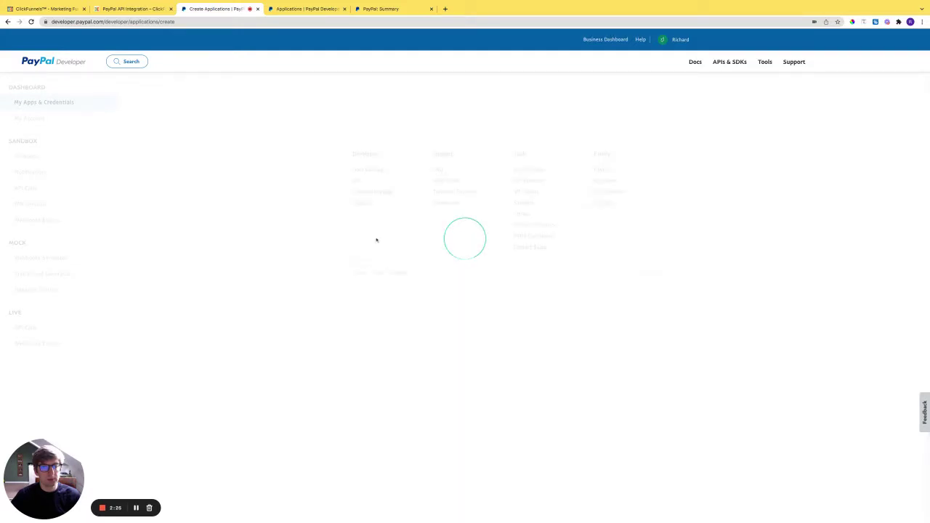
# Create a Merchant sandbox app named 'T-Shirt' on the sandbox business account.
pyautogui.click(398, 196)
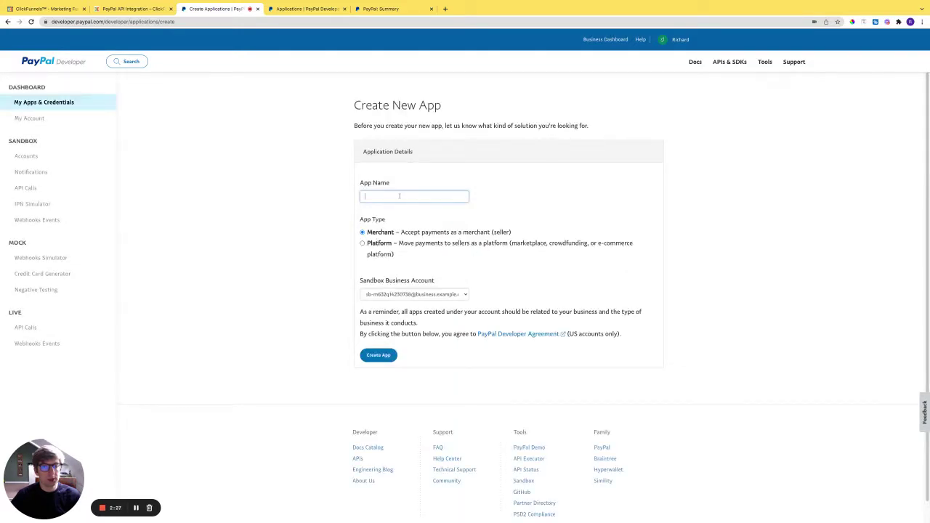
pyautogui.write('T-Shirt')
pyautogui.click(389, 205)
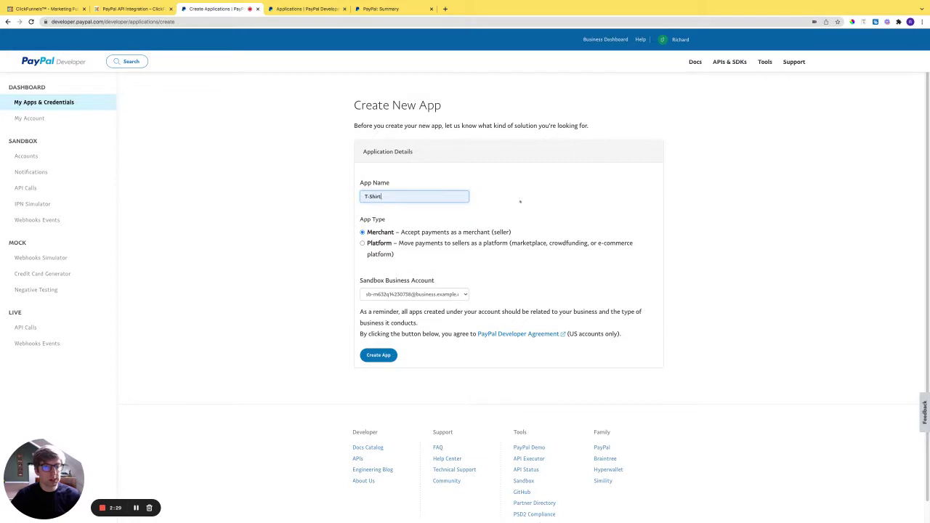
pyautogui.click(680, 189)
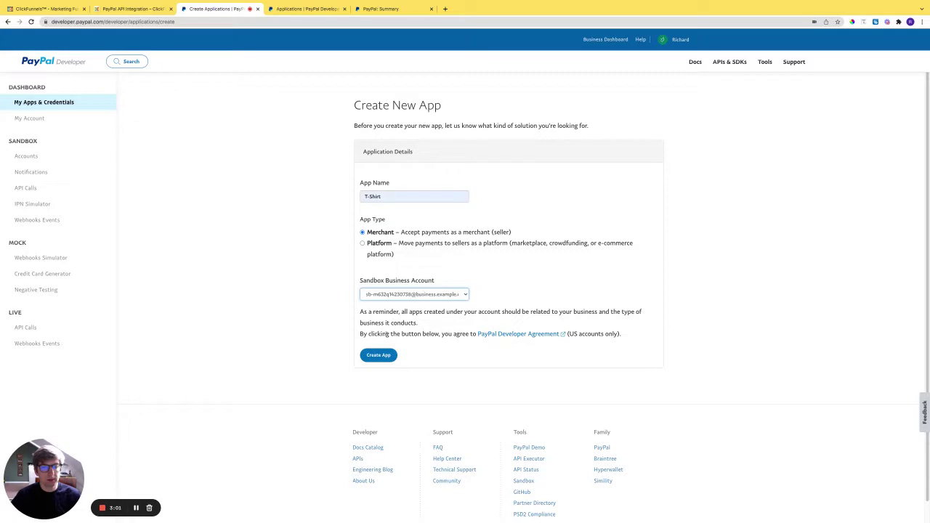
pyautogui.click(379, 356)
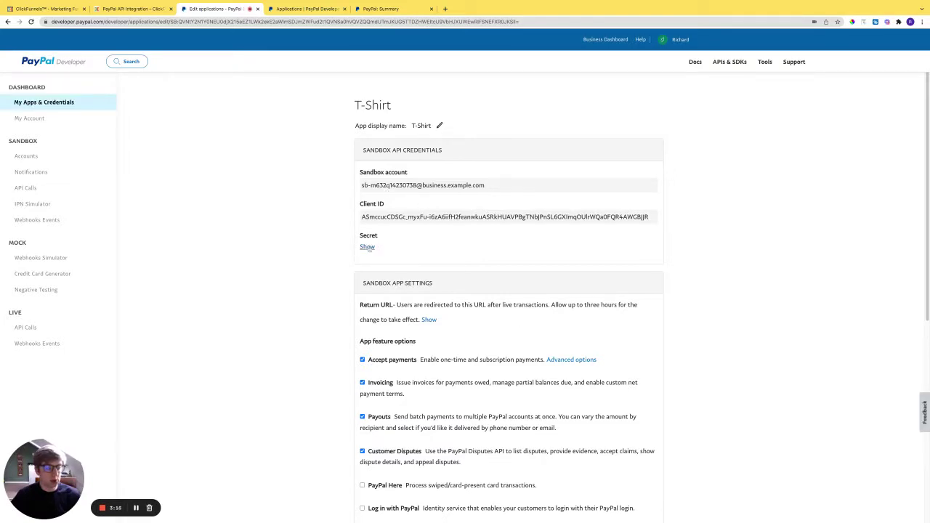
# Paste the T-Shirt app's sandbox Client ID into the ClickFunnels PayPal V2 Client field.
pyautogui.click(505, 217)
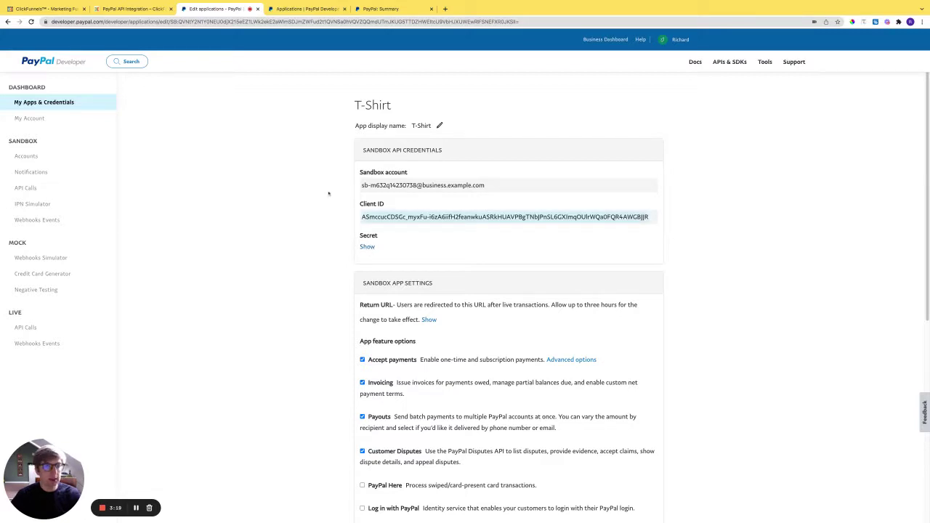
pyautogui.click(47, 9)
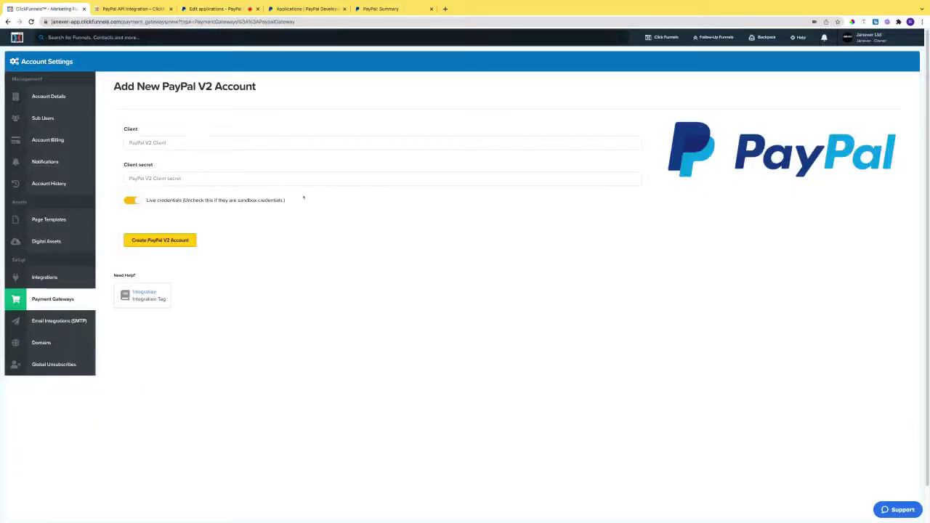
pyautogui.click(181, 143)
pyautogui.write('ASmccucCDSGc_mysFu-i6zA6iifH2feanwkuASRkHUAVPBgTNbJPnSL6GXImqOUrWQa0FQR4AWGBJJR')
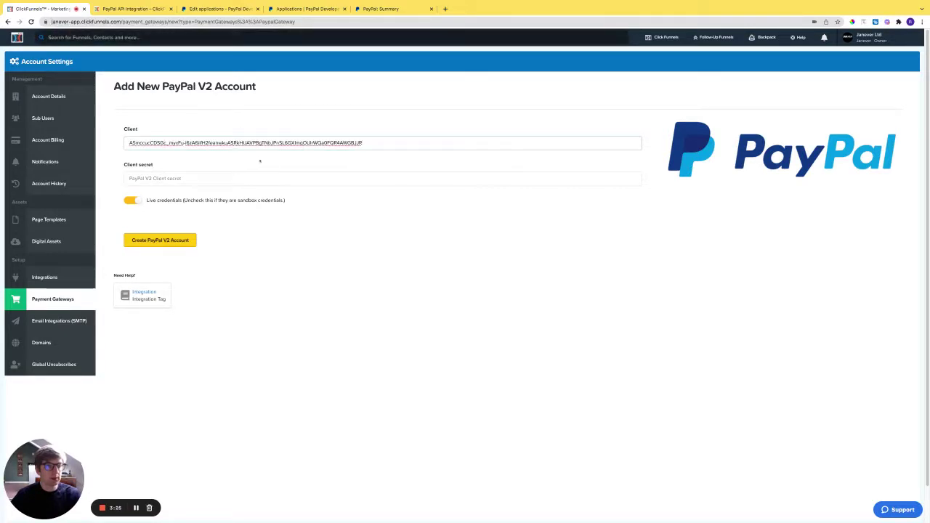
pyautogui.click(218, 11)
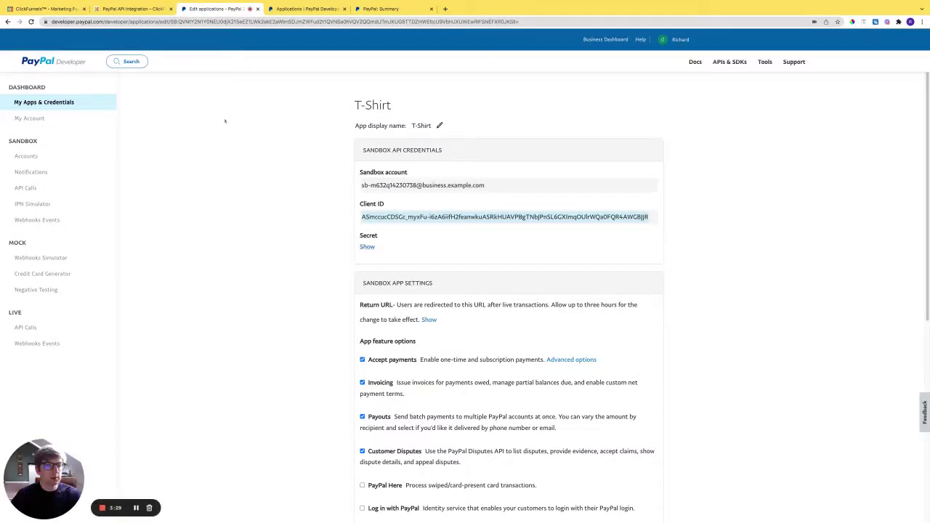
pyautogui.click(59, 10)
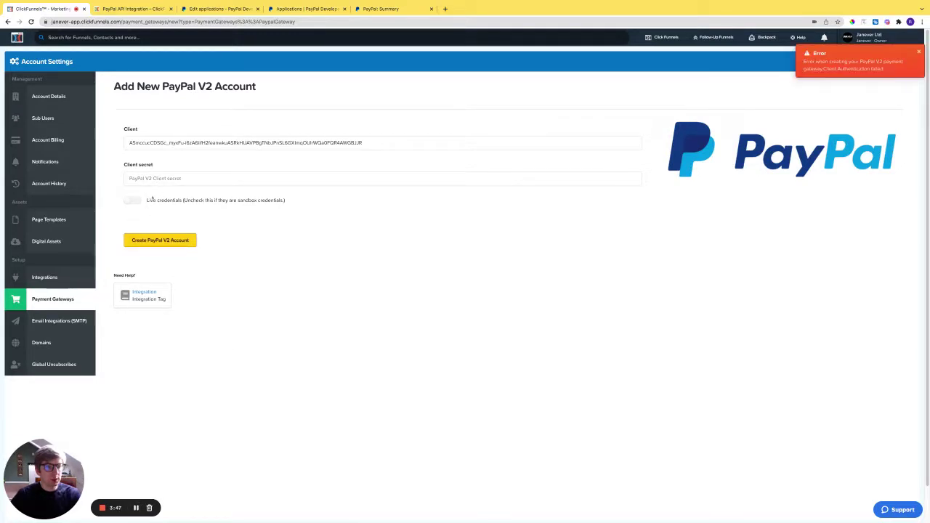
pyautogui.moveTo(146, 200); pyautogui.dragTo(285, 200)
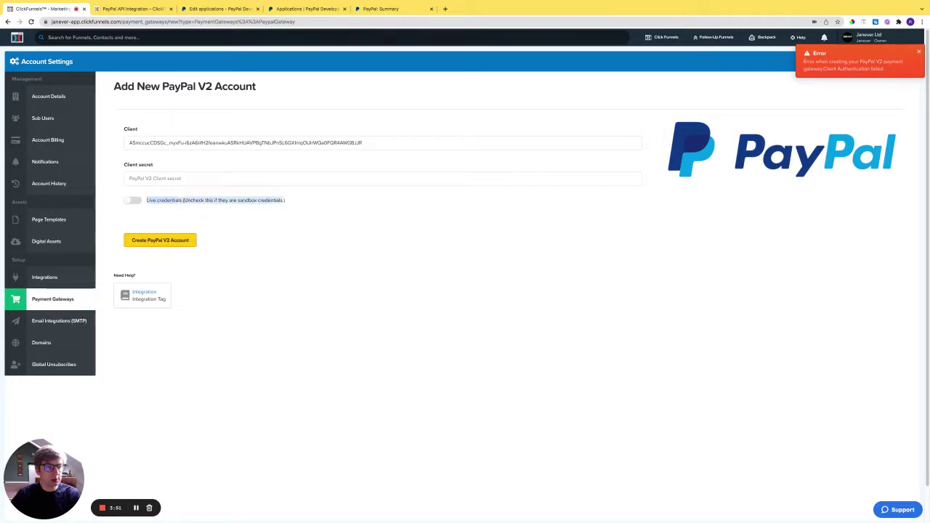
pyautogui.click(134, 203)
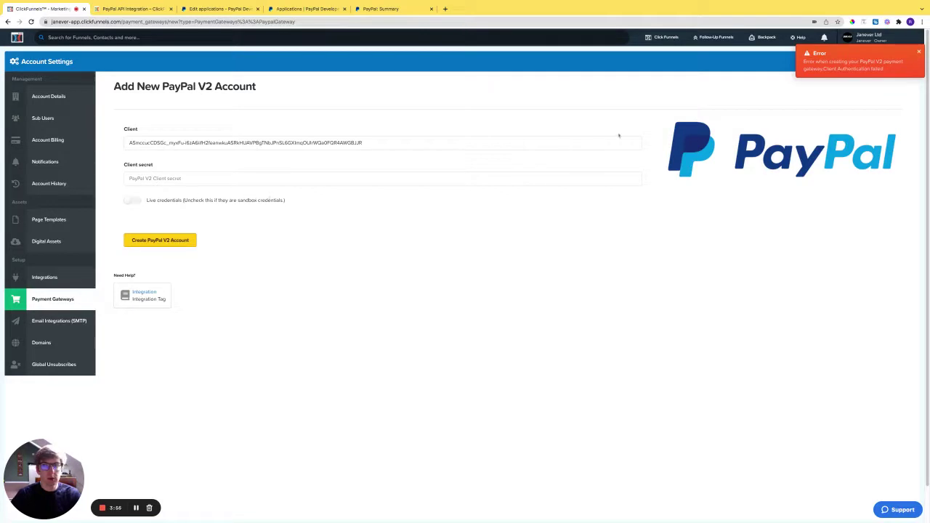
pyautogui.moveTo(804, 61); pyautogui.dragTo(837, 69)
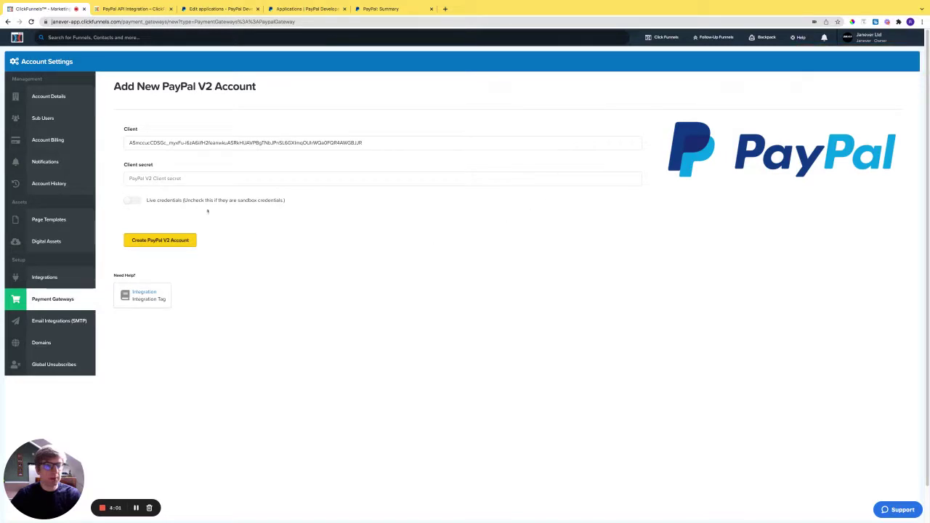
# Create the PayPal V2 account and confirm its new row in Manage Payment Gateways.
pyautogui.click(136, 508)
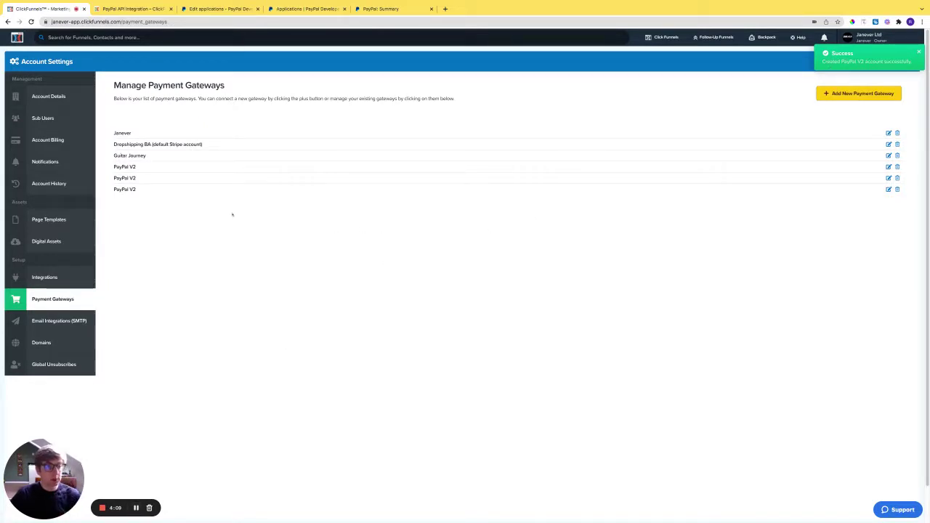
pyautogui.tripleClick(136, 190)
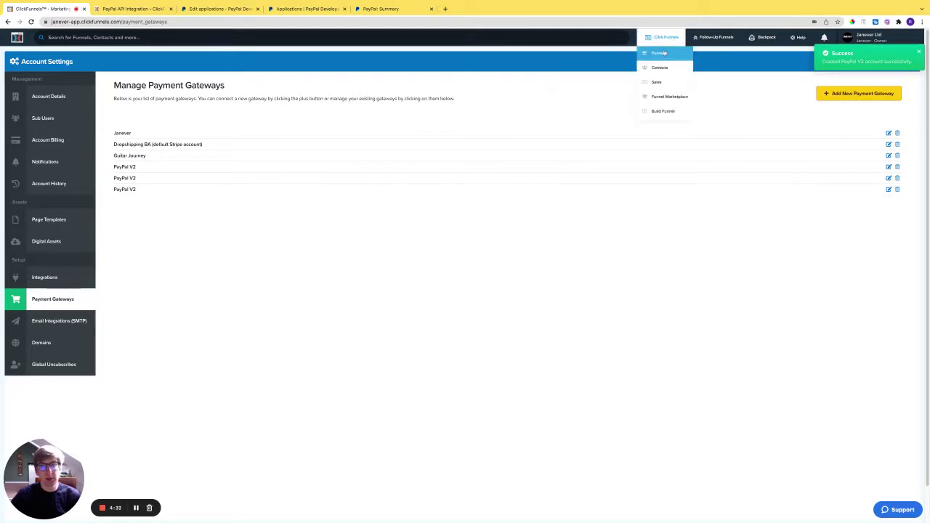
# Open the funnel's Product Page step and its Products tab to add a product.
pyautogui.click(657, 51)
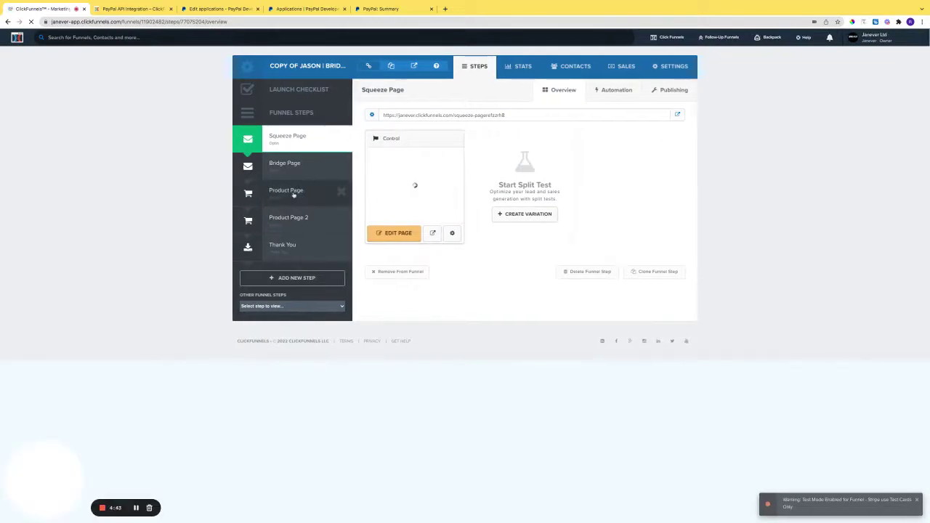
pyautogui.click(295, 192)
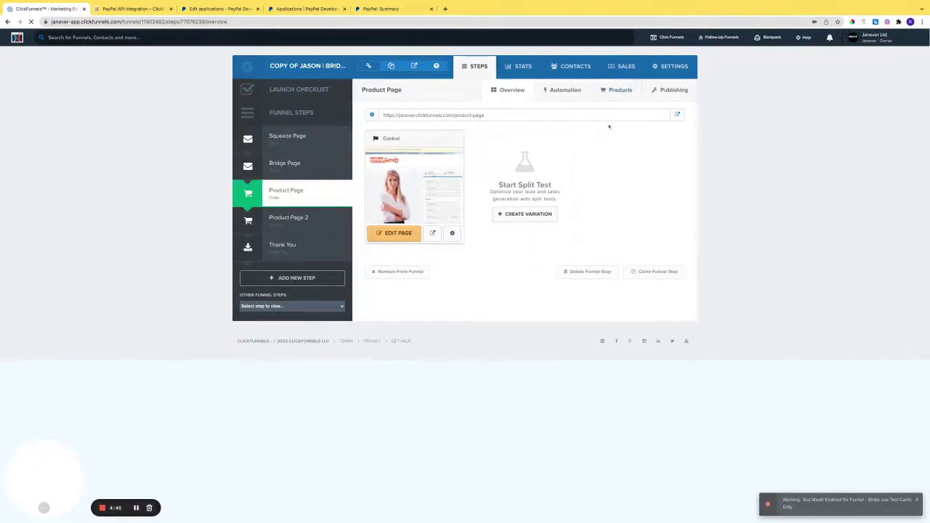
pyautogui.click(620, 90)
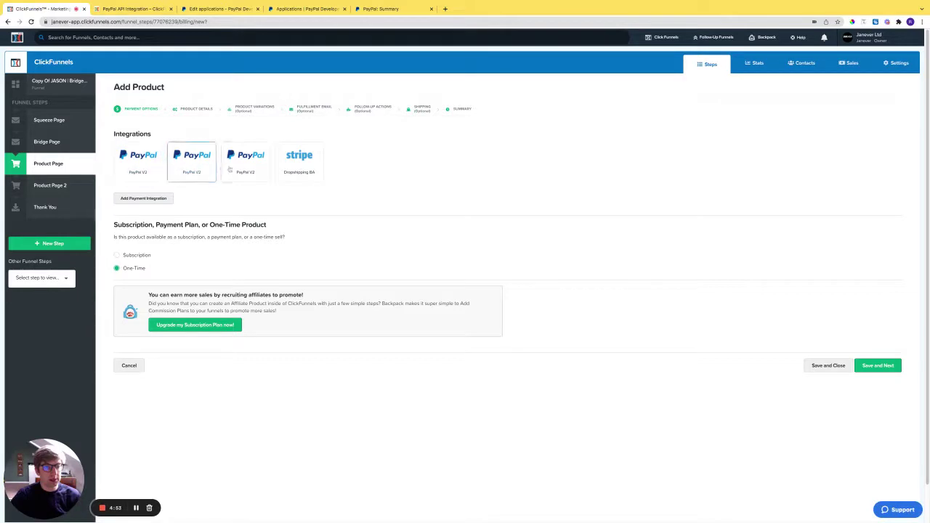
# Select the third, newest PayPal V2 card under the product's Integrations.
pyautogui.click(250, 169)
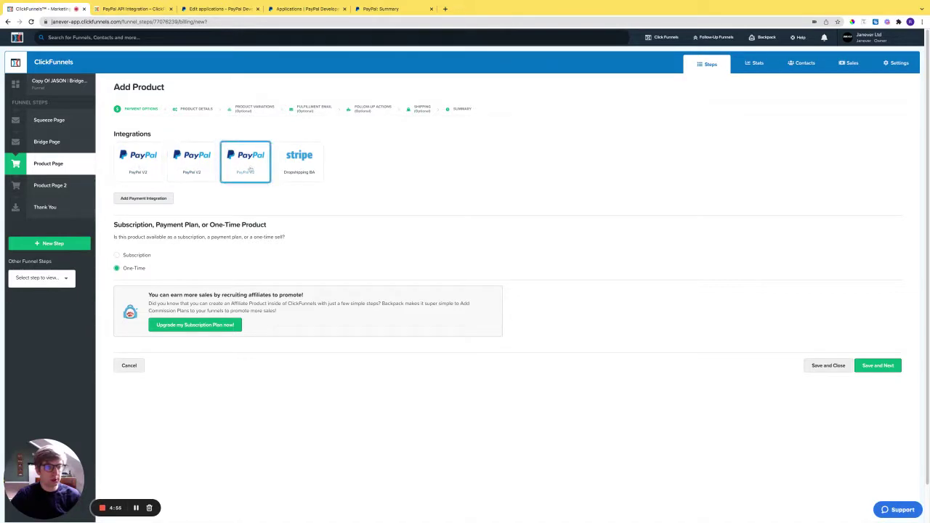